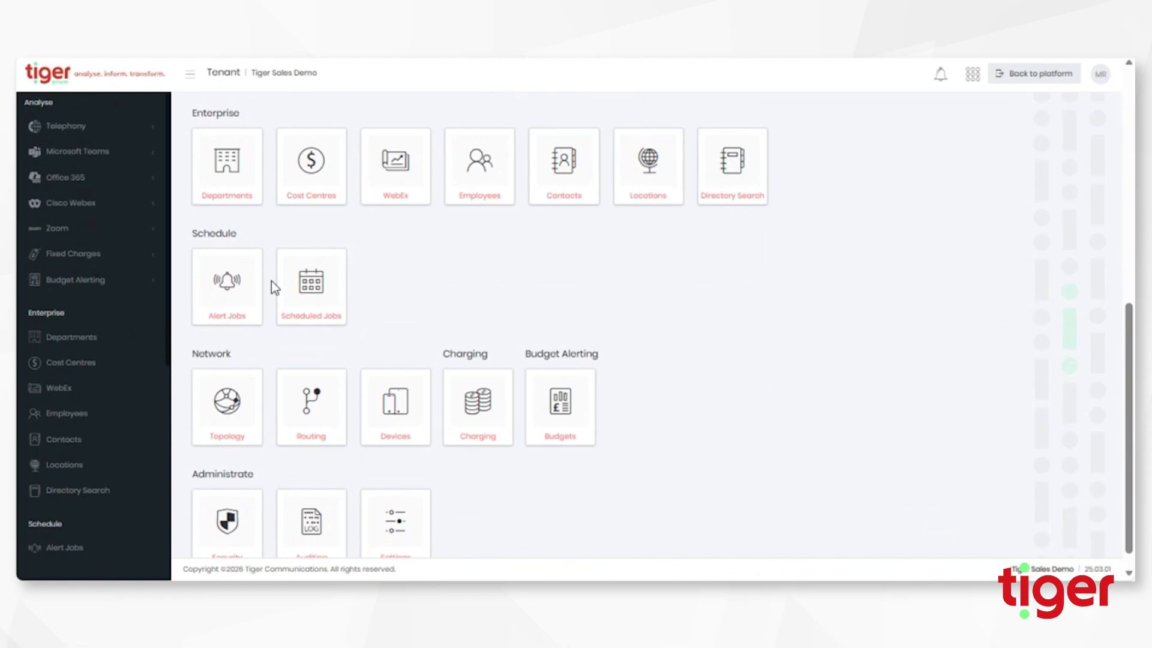
Open Scheduled Jobs, expand System Health Jobs, and start creating a new health job.
left_click(309, 289)
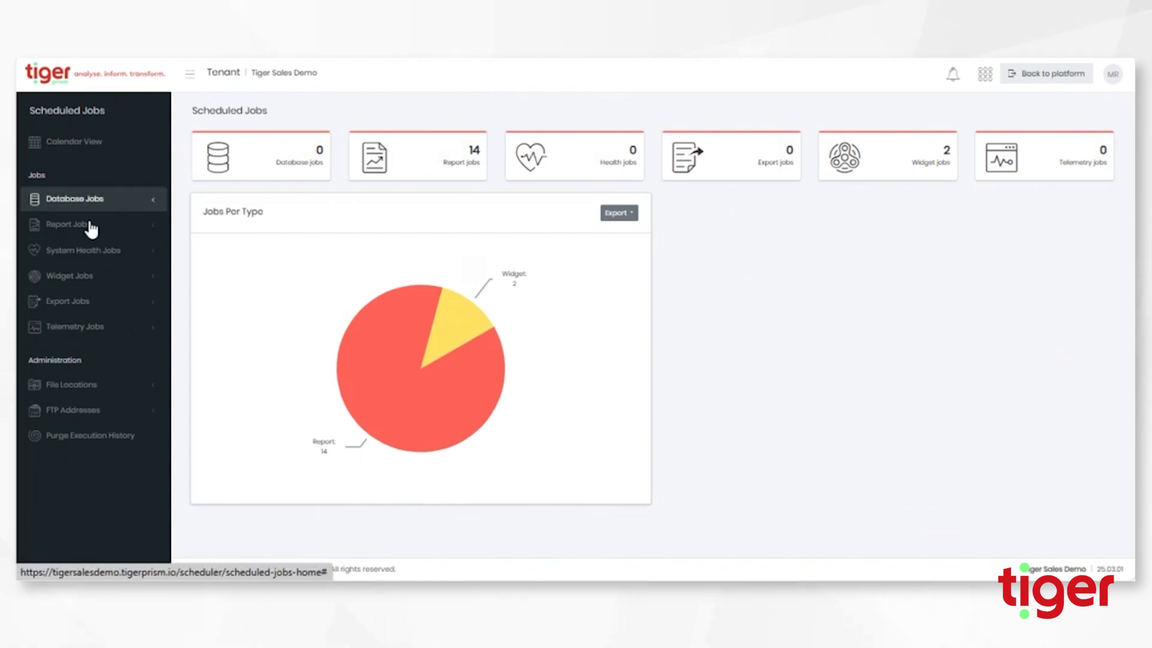
left_click(105, 255)
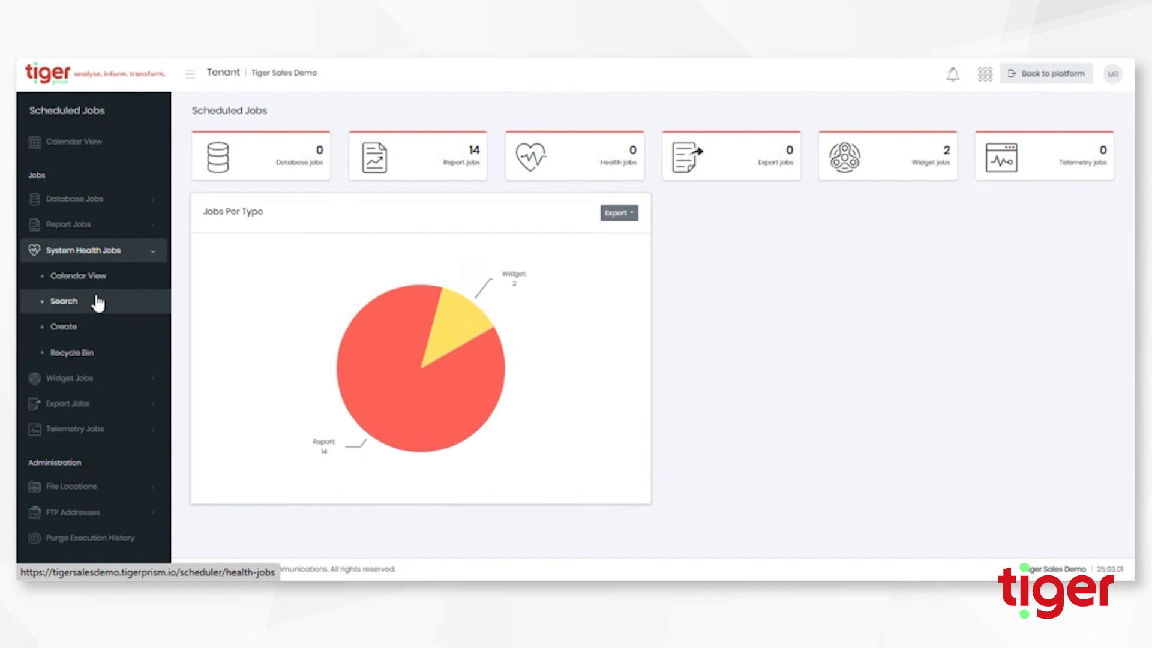
left_click(90, 334)
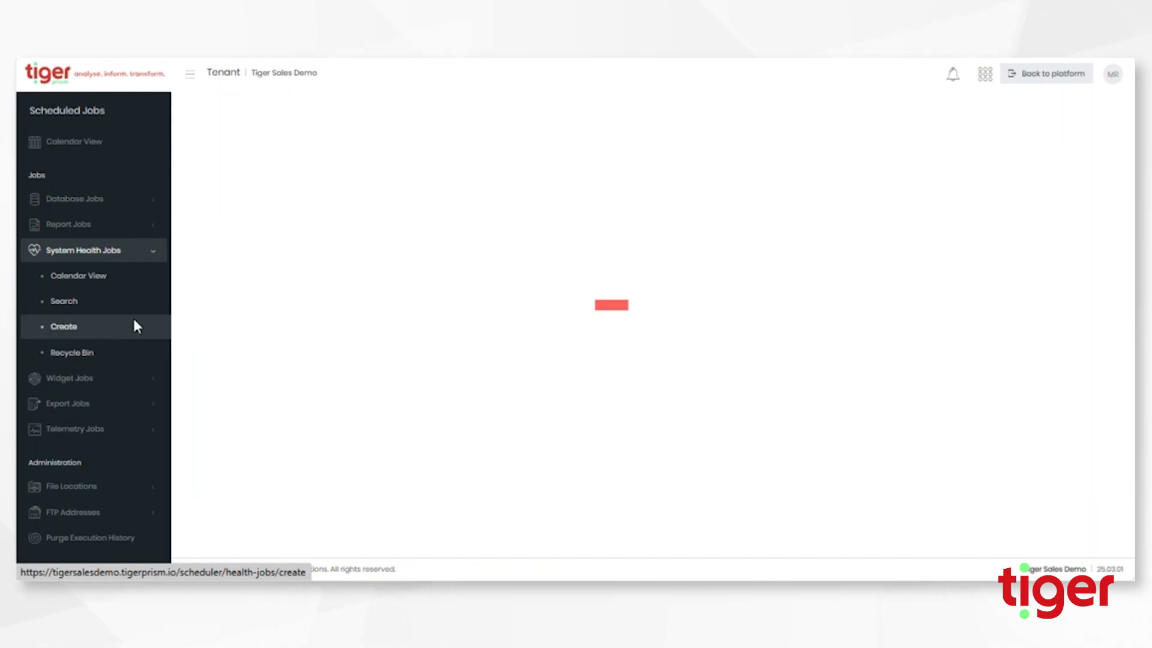
Set Module to Telephony and Health job type to Telephony CDR Source Inactivity.
left_click(564, 287)
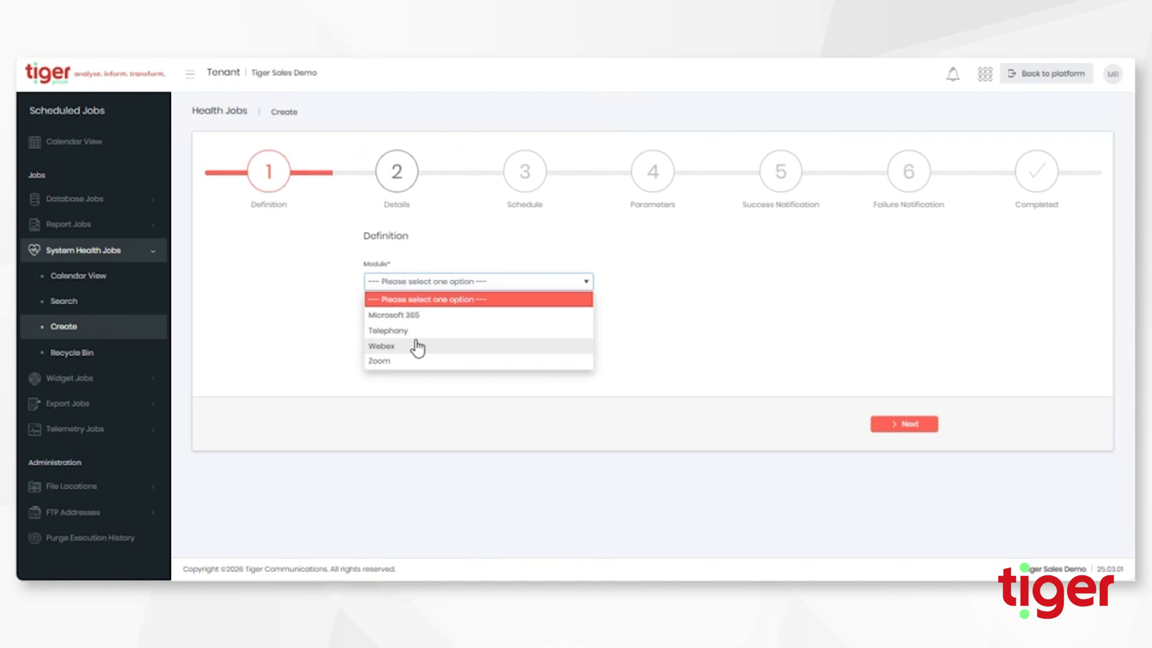
left_click(400, 331)
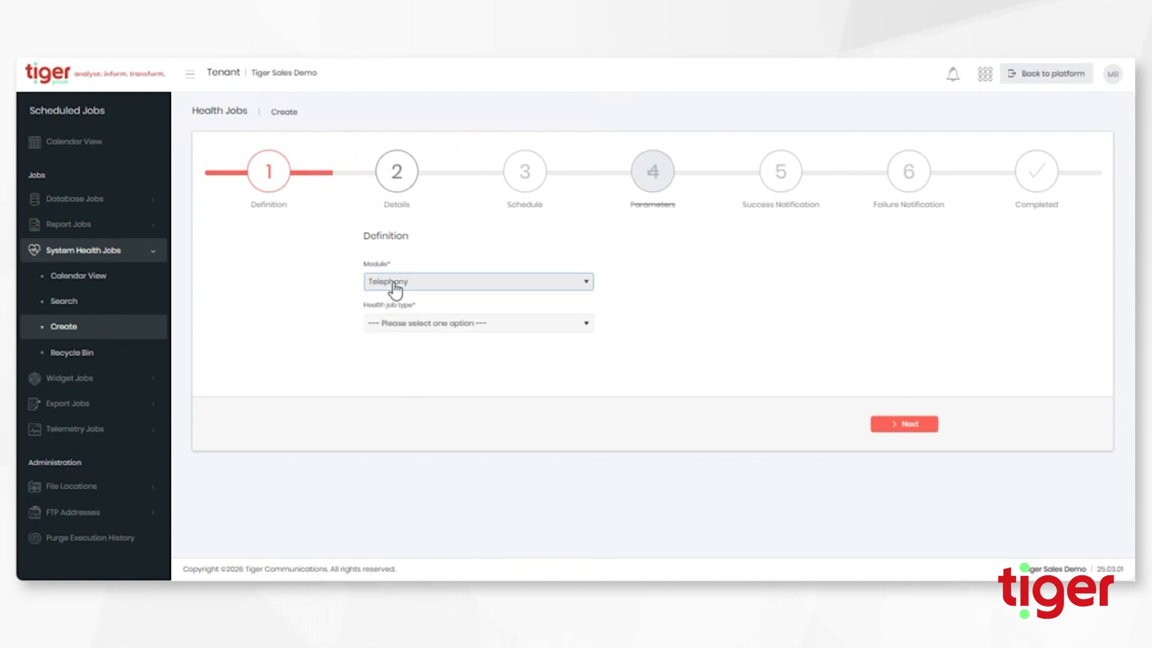
left_click(408, 327)
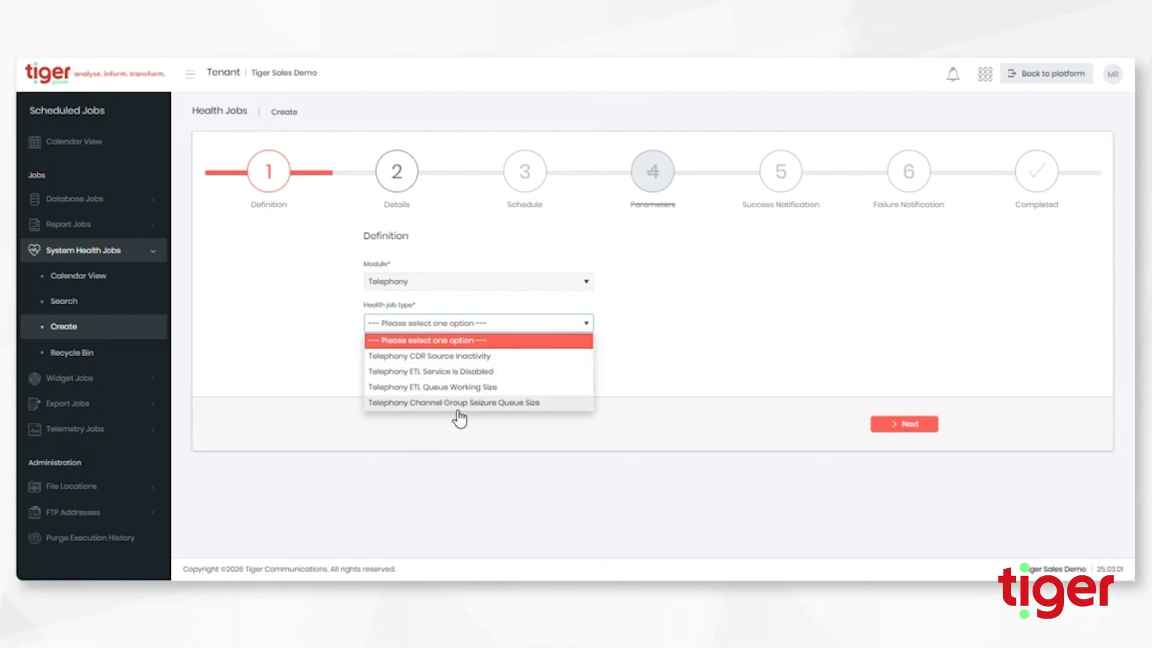
left_click(475, 358)
Advance through the Details and Schedule steps to the Parameters step.
left_click(397, 180)
left_click(523, 174)
left_click(647, 174)
left_click(444, 324)
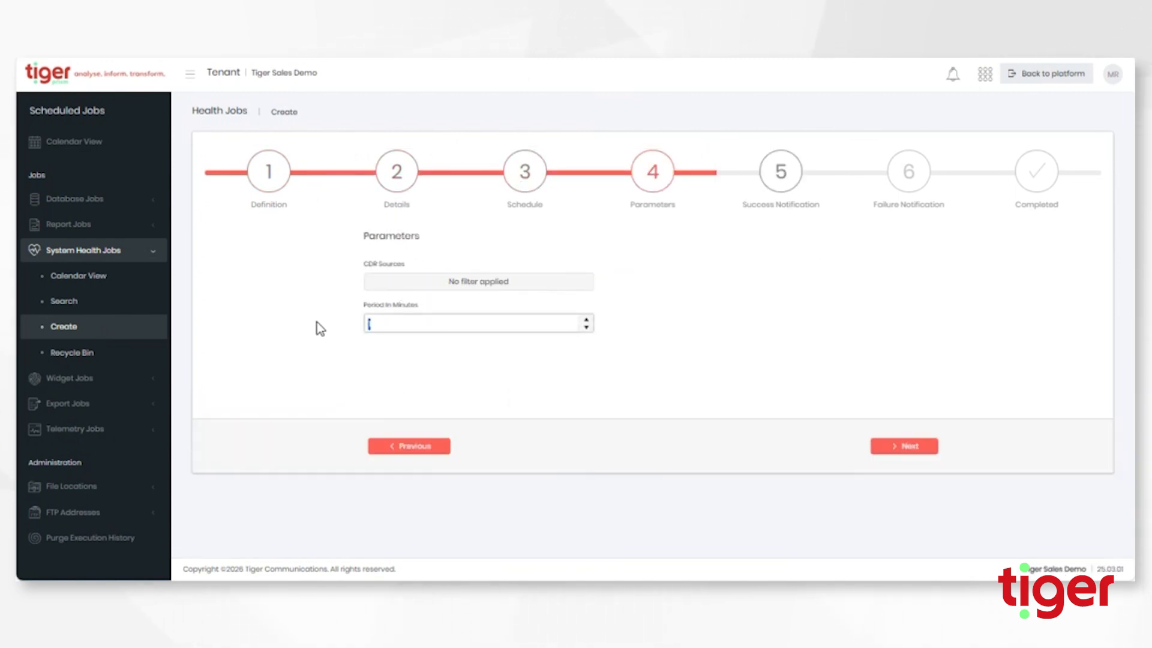
Leave CDR Sources unfiltered, set Period In Minutes to 20, and return to Schedule.
left_click(455, 281)
left_click(690, 353)
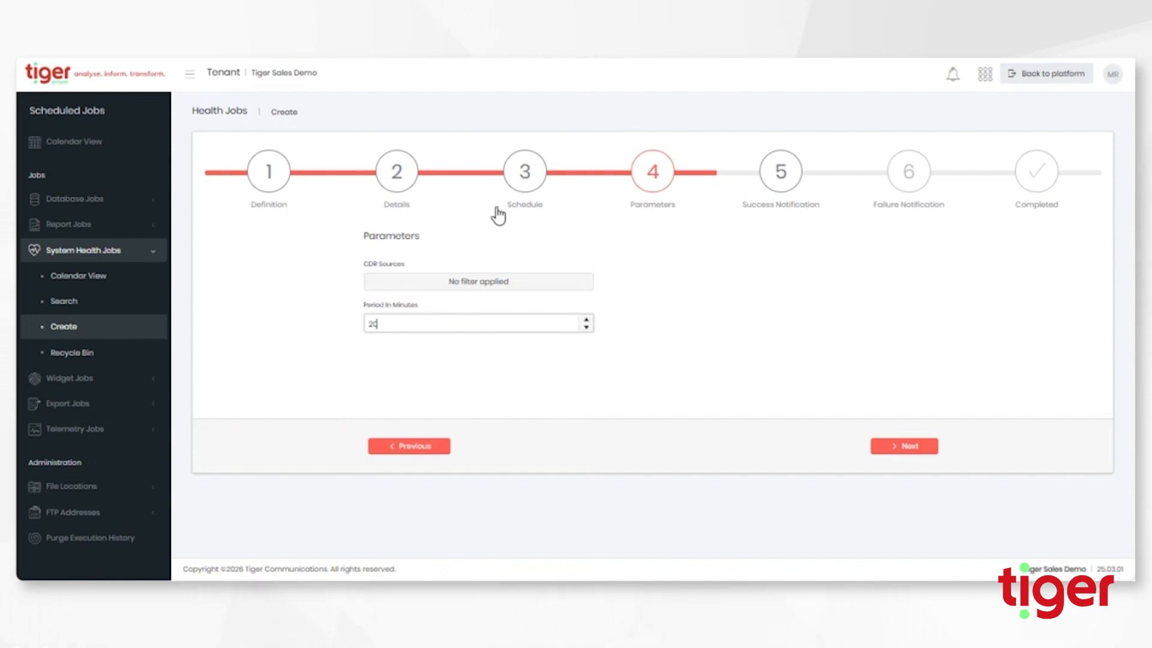
left_click(527, 187)
scroll(696, 369, "down", 4)
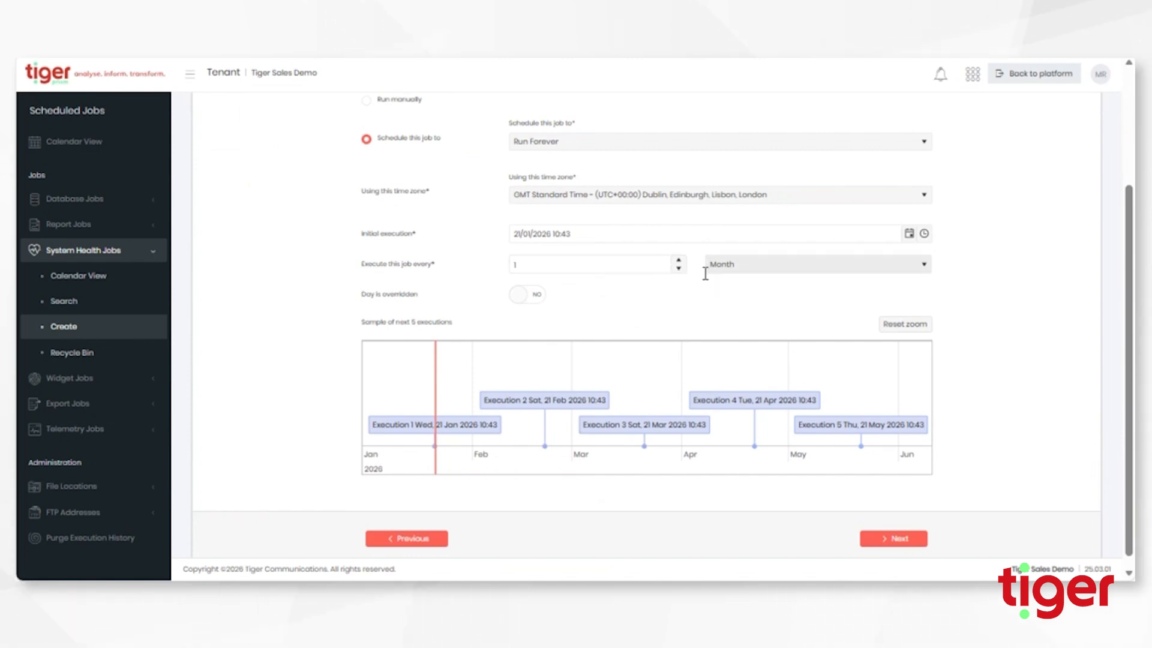
scroll(707, 267, "up", 3)
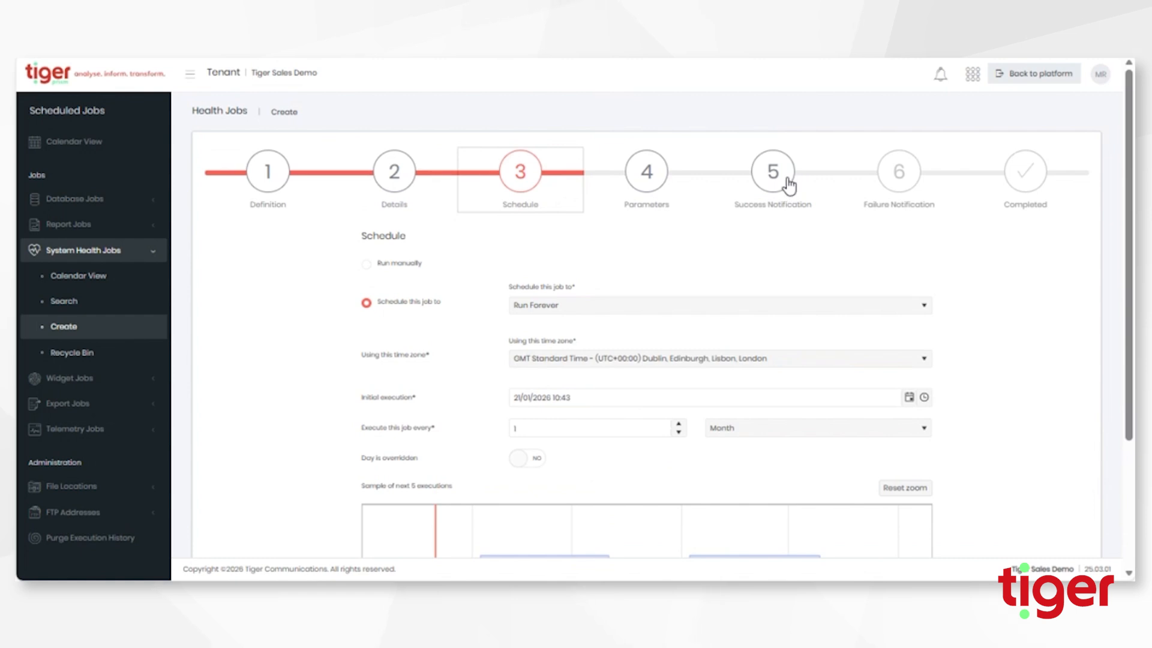
Jump to the Success Notification step to view the prefilled alert email.
left_click(784, 183)
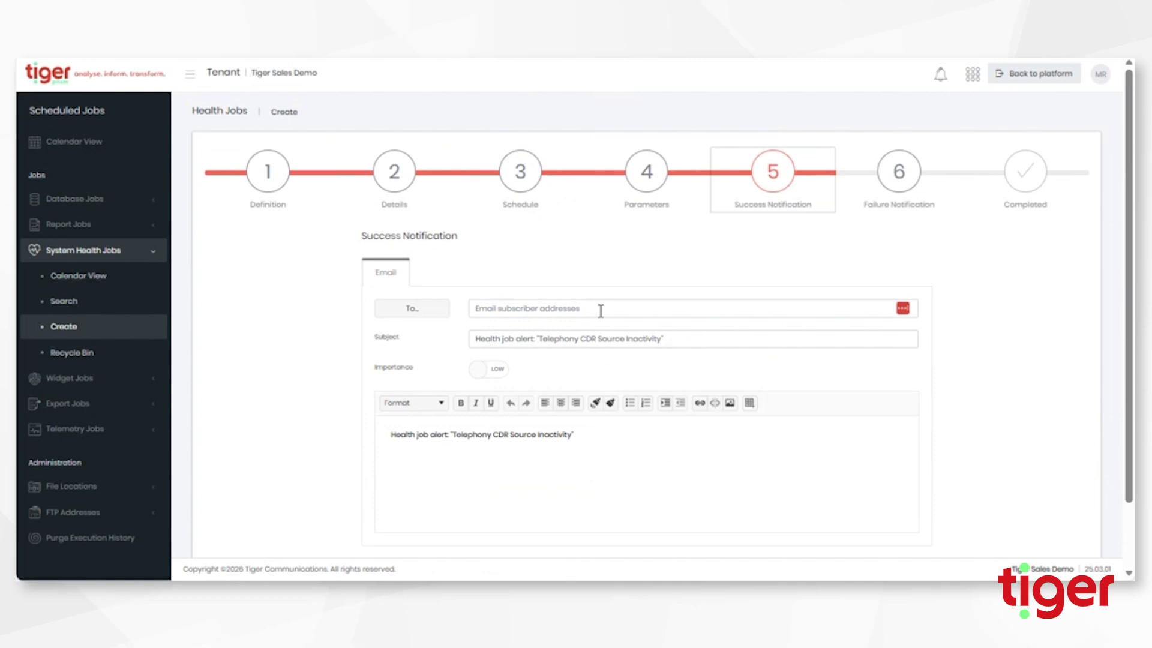
Restart a new health job with module Telephony and type Telephony CDR Source Inactivity.
left_click(81, 307)
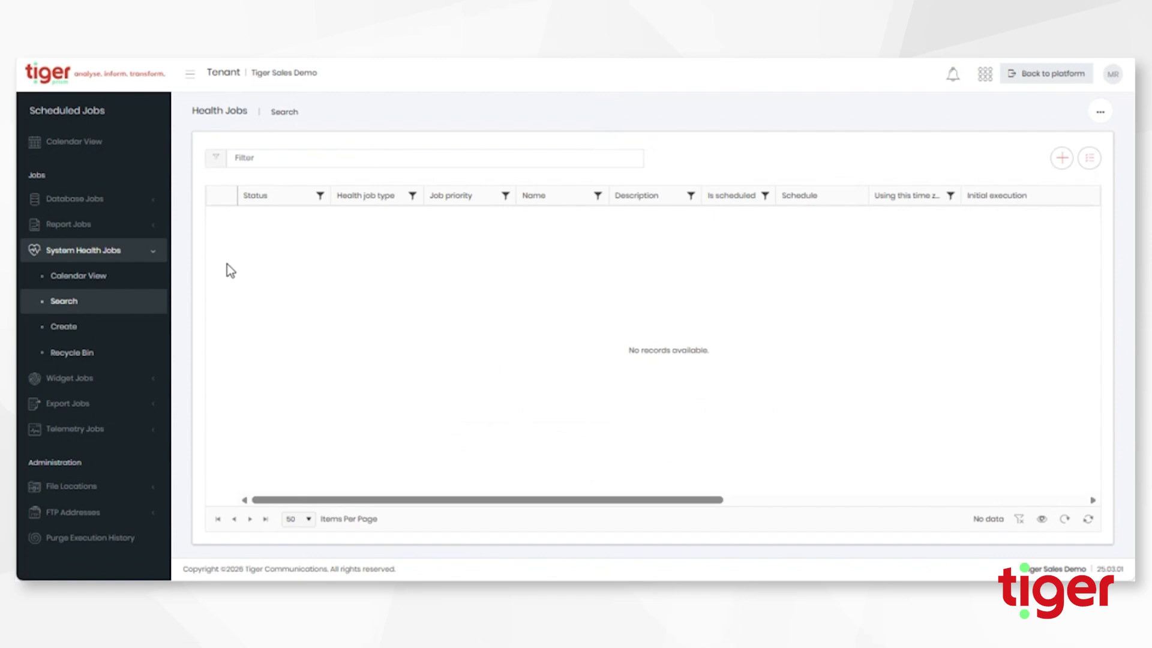
left_click(78, 330)
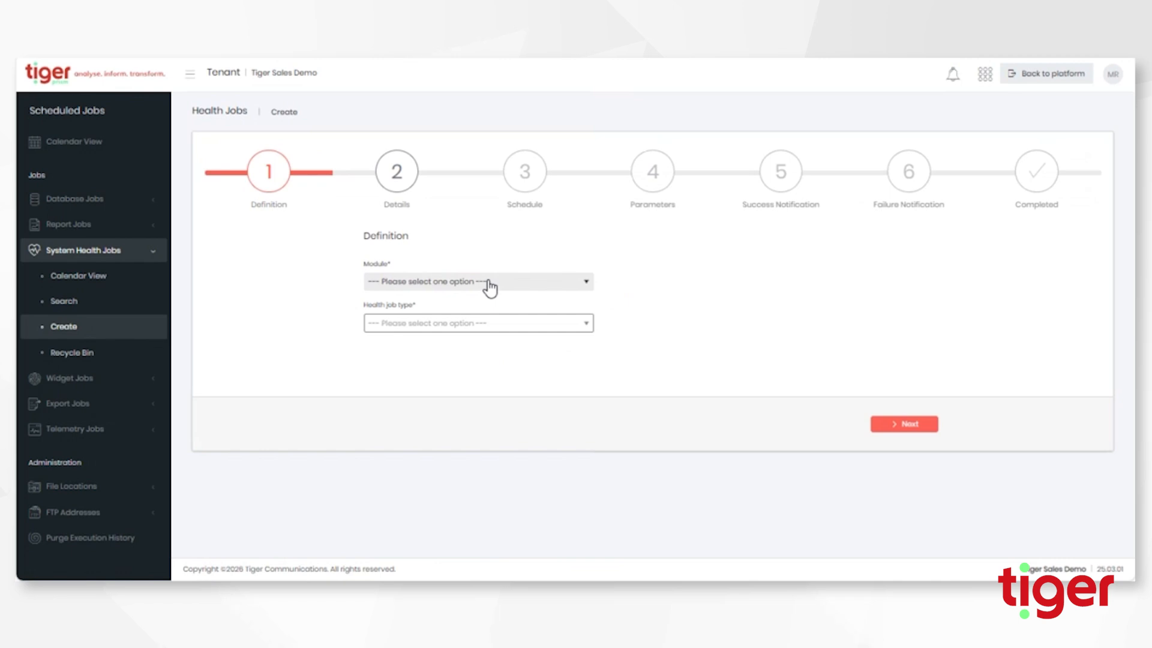
left_click(488, 283)
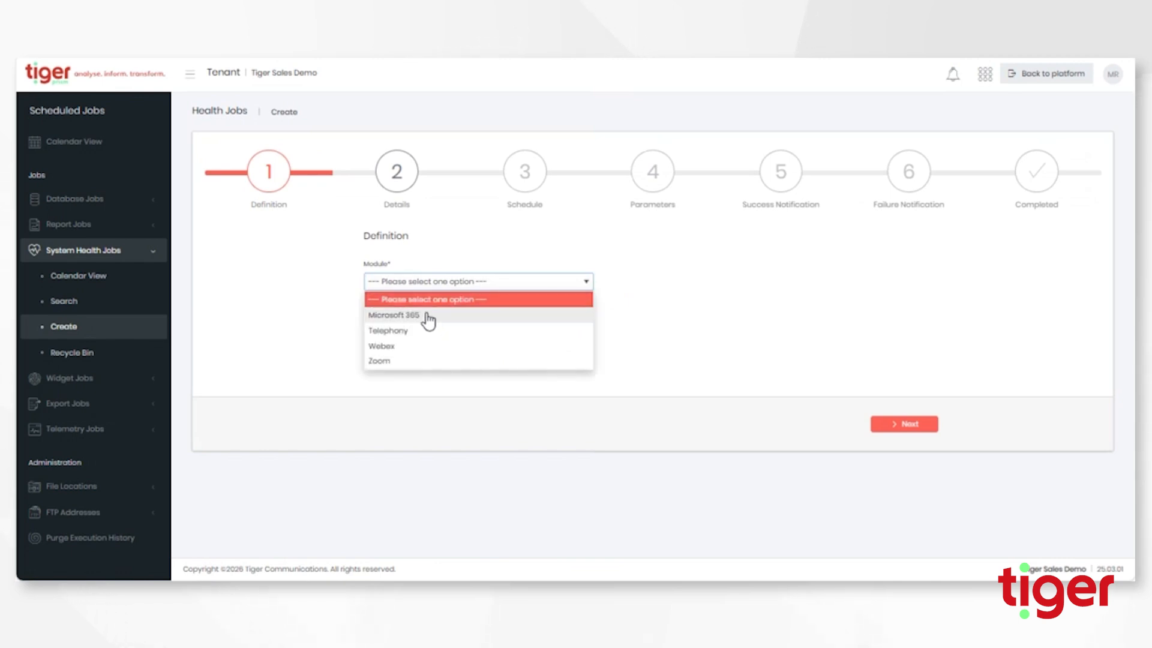
left_click(421, 330)
left_click(422, 324)
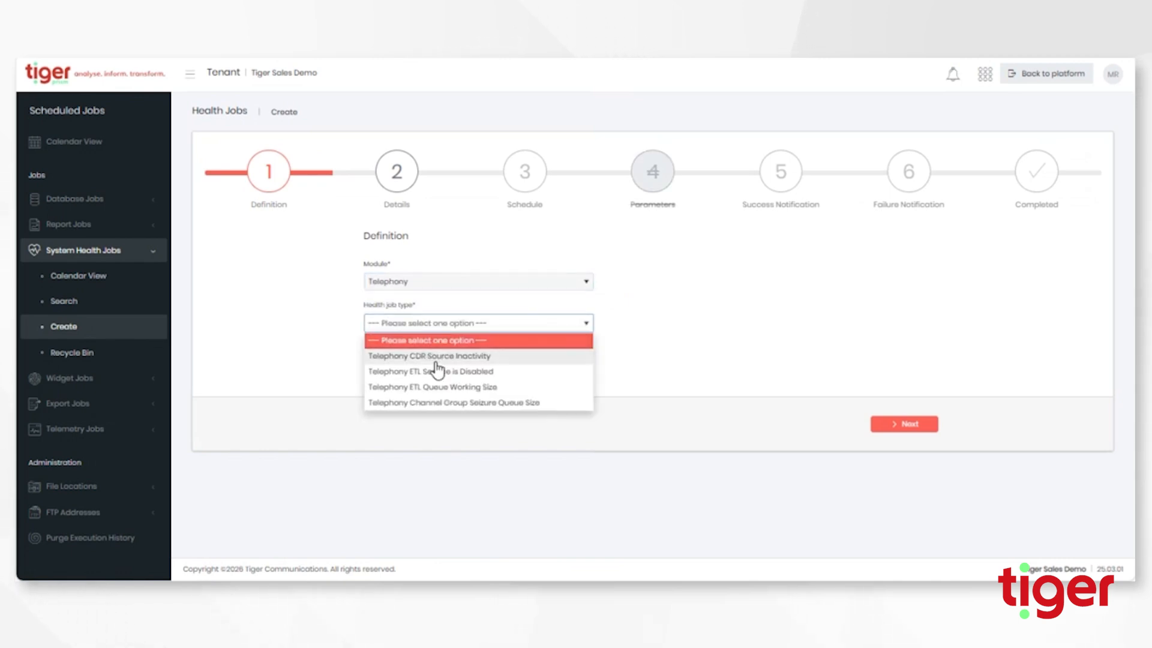
left_click(453, 356)
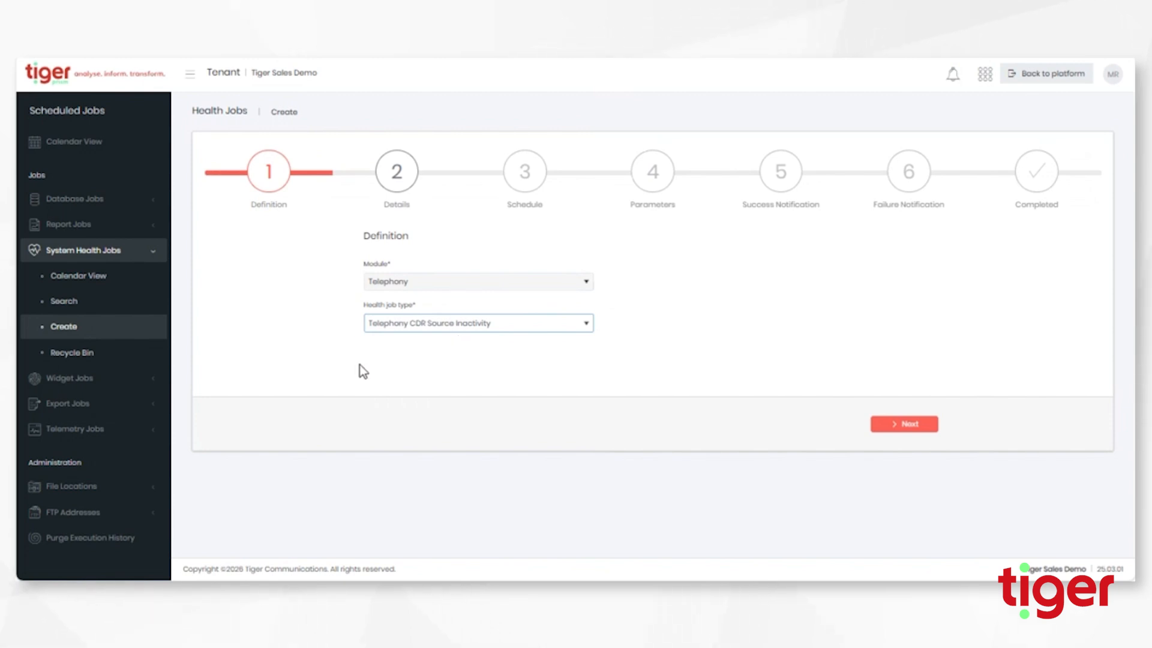
left_click(439, 324)
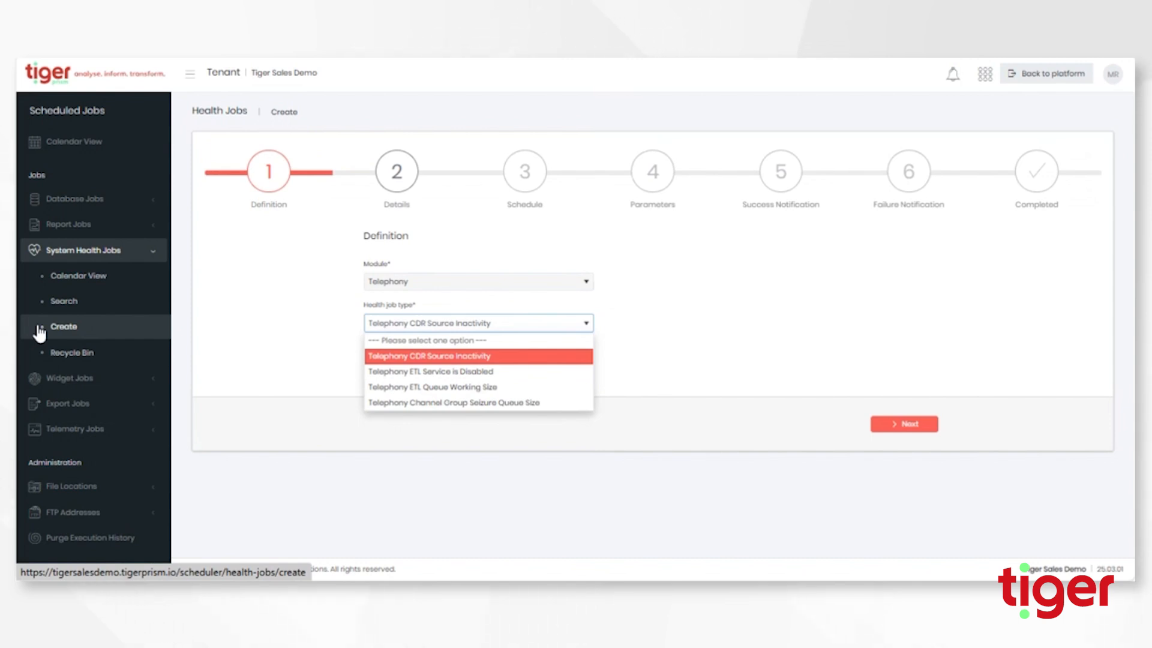
Keep CDR Source Inactivity and the default schedule, advancing to the Parameters step.
left_click(462, 358)
left_click(924, 427)
left_click(923, 431)
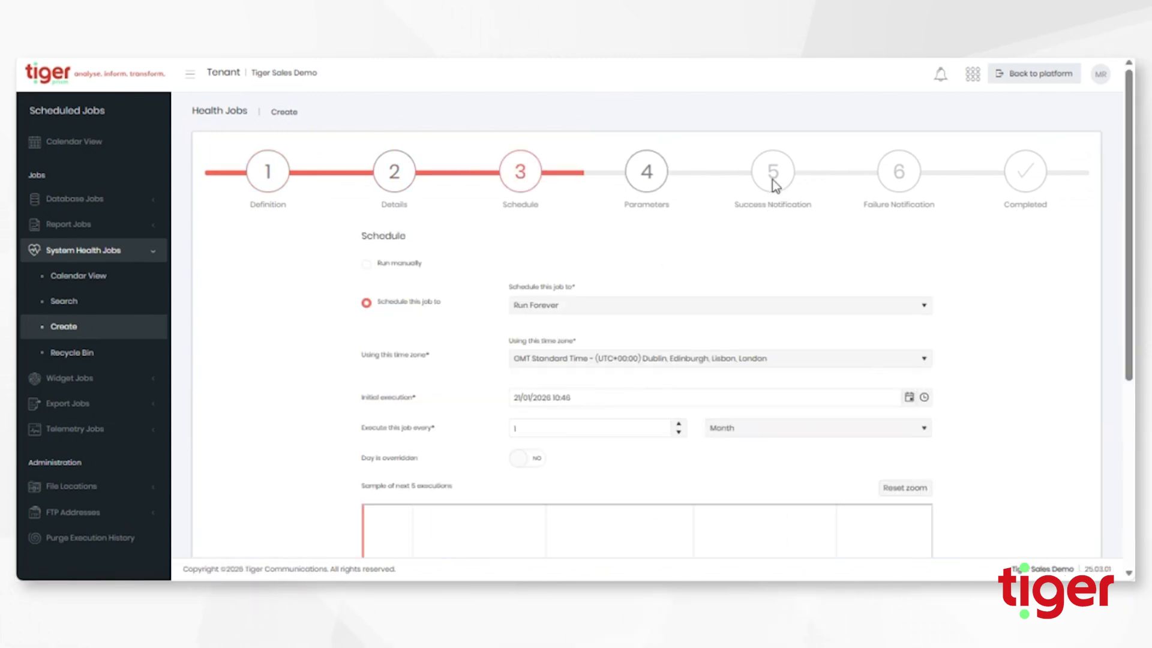
left_click(661, 184)
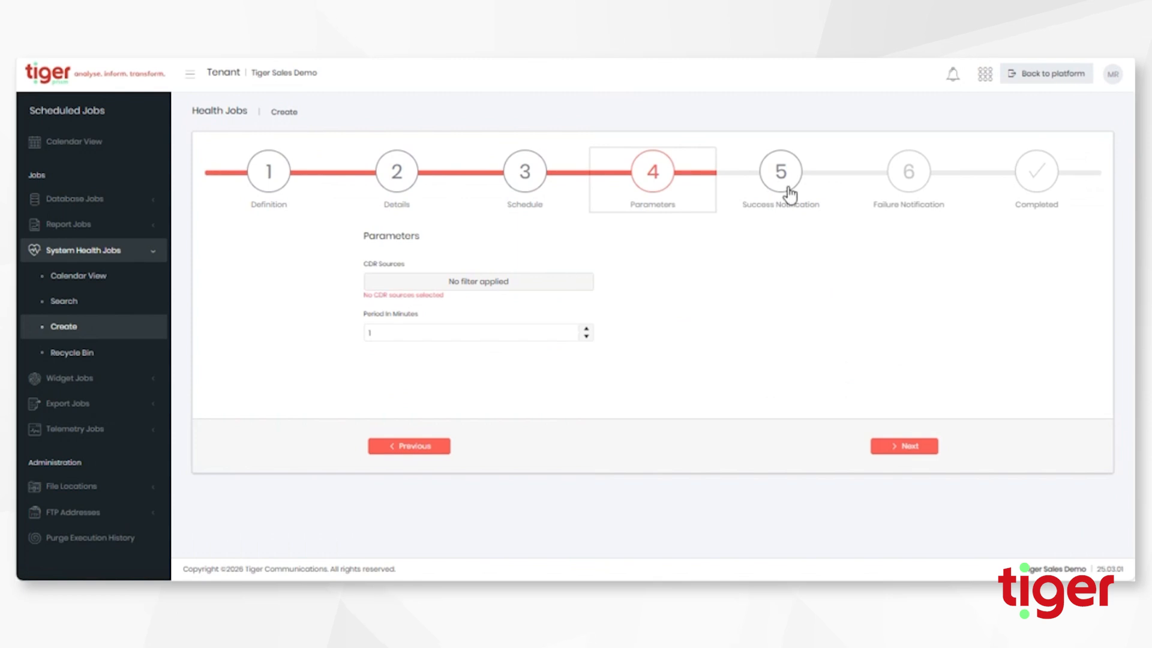
Make PABX Data the only CDR source and continue to Success Notification.
left_click(444, 282)
left_click(455, 198)
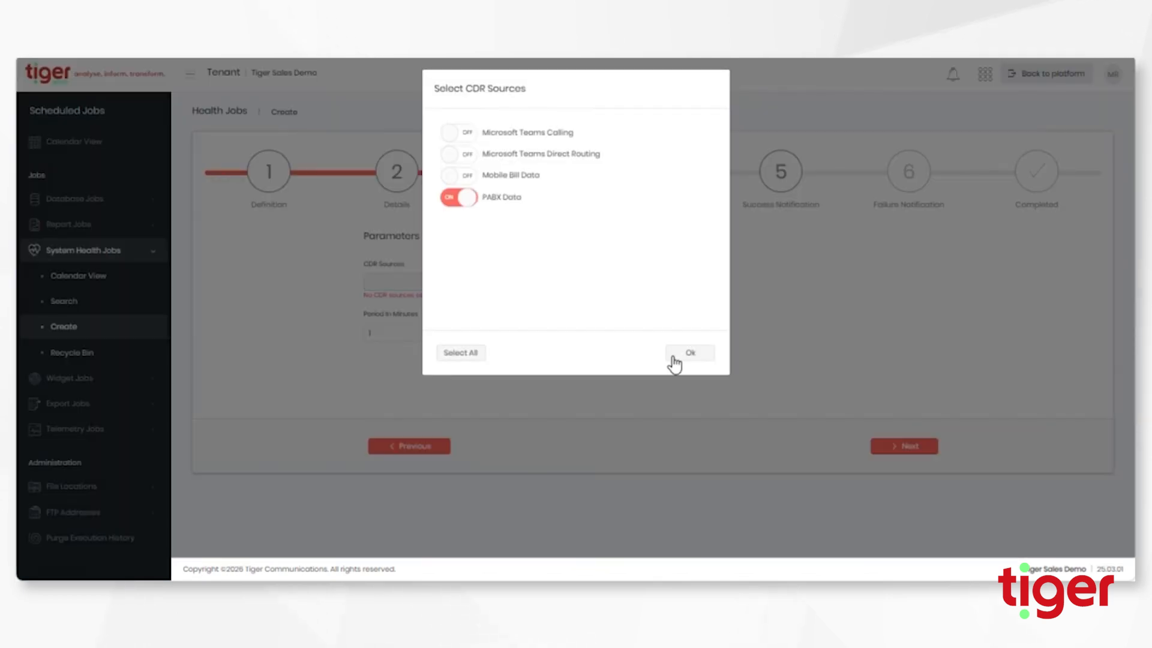
left_click(686, 354)
left_click(905, 445)
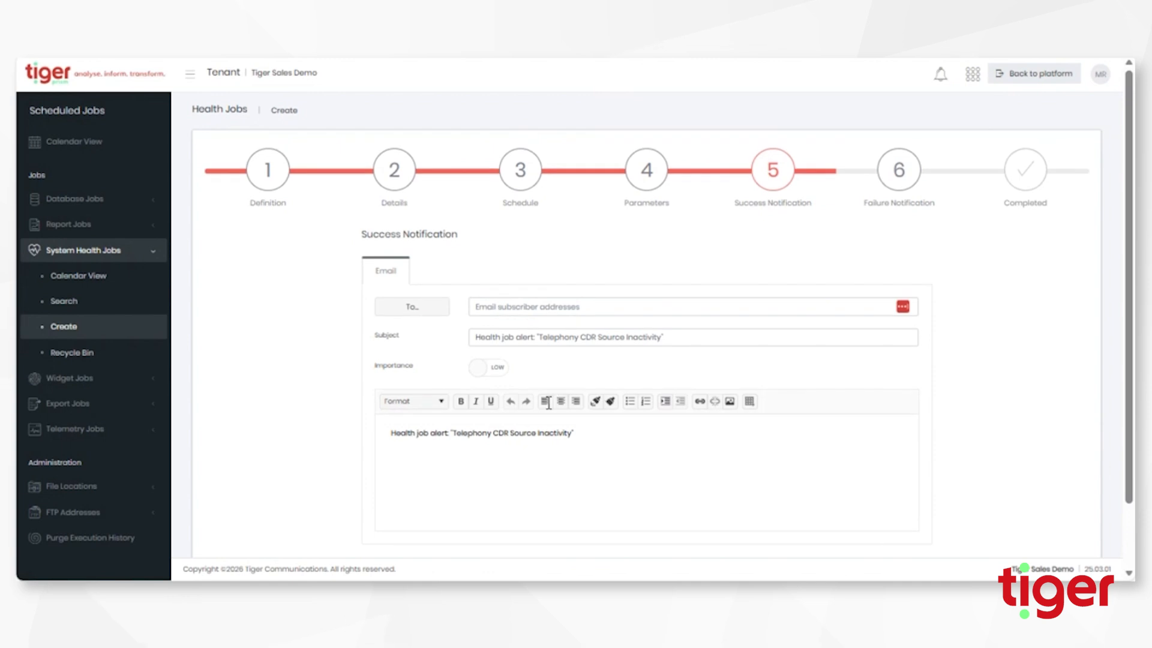
Append ' - Text' to the end of the success email body's alert line.
scroll(473, 380, "down", 1)
left_click(451, 358)
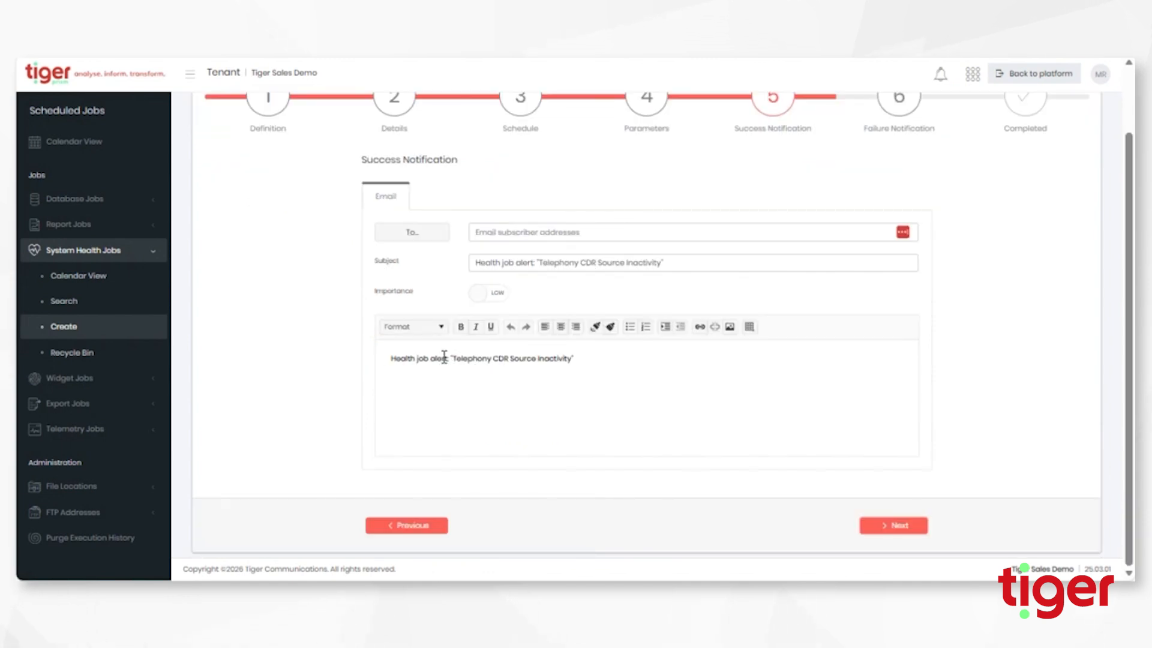
left_click(577, 363)
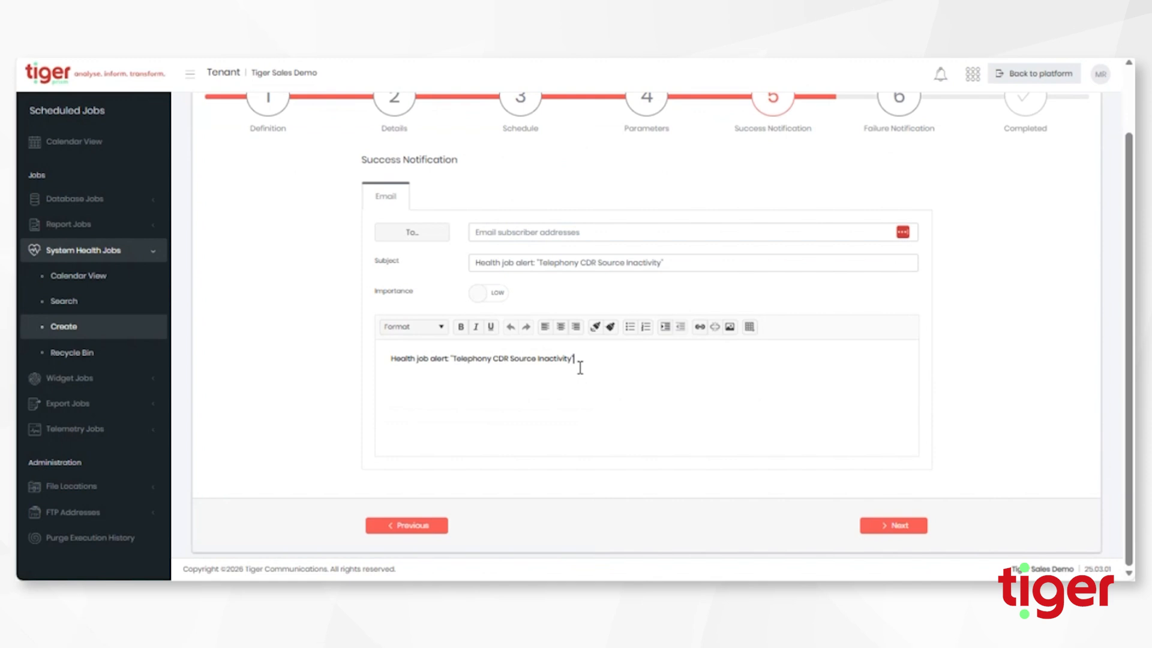
type("- Text")
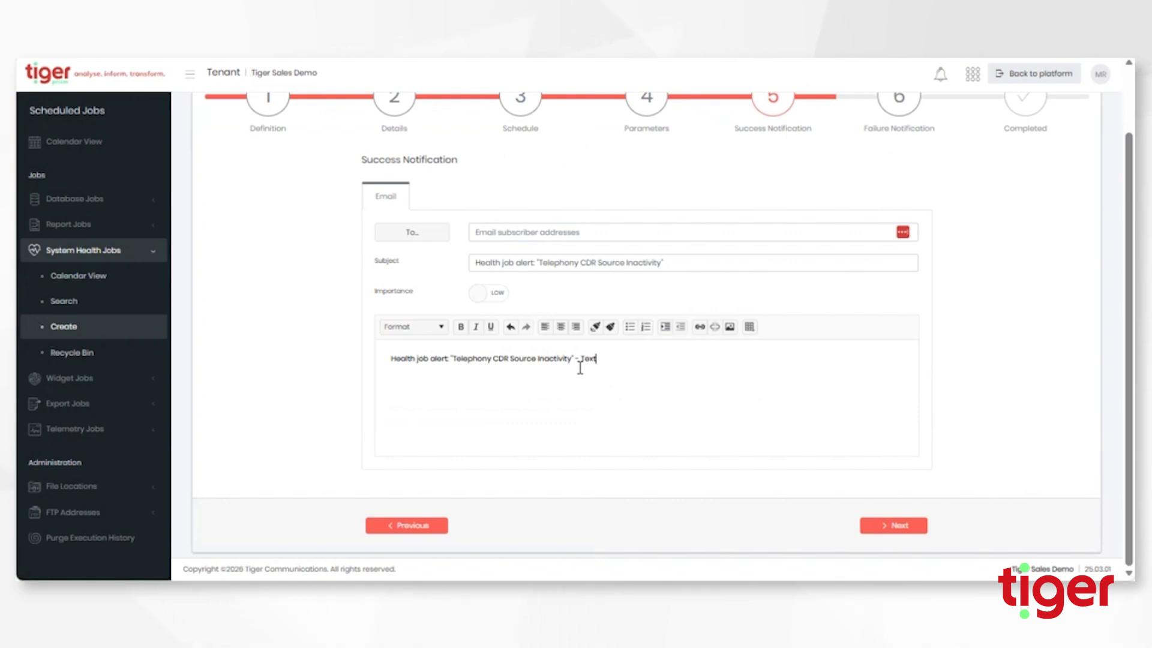
Add a phone number on a new line below the alert text, correcting a missing 8.
key("Return")
type("0")
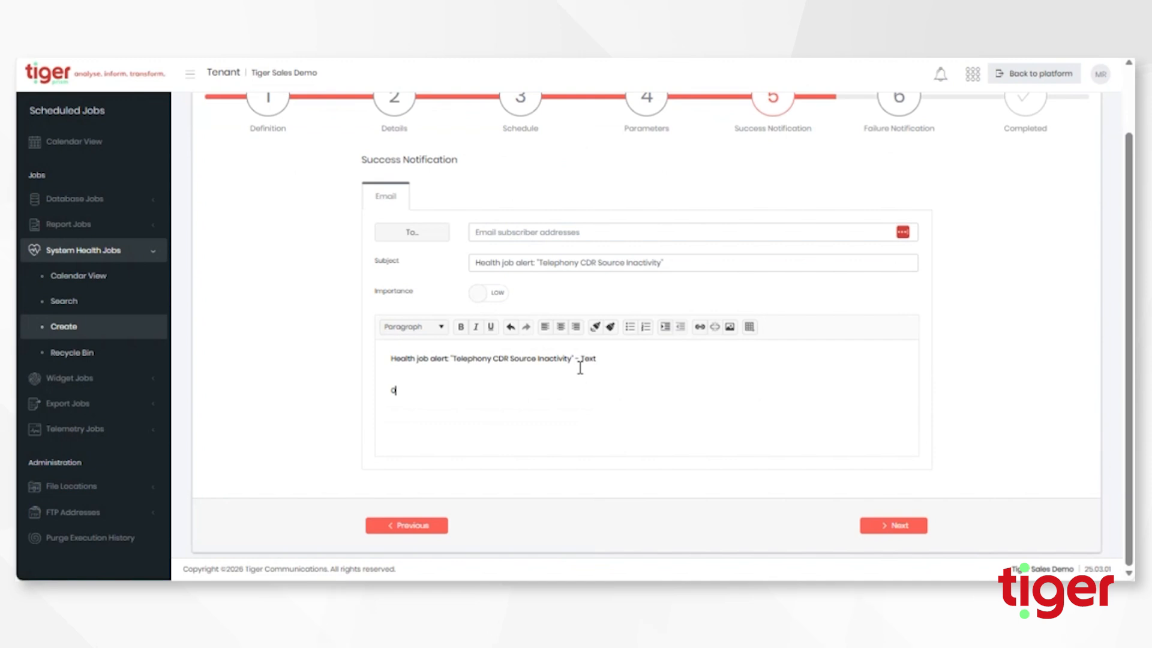
key("BackSpace")
key("BackSpace")
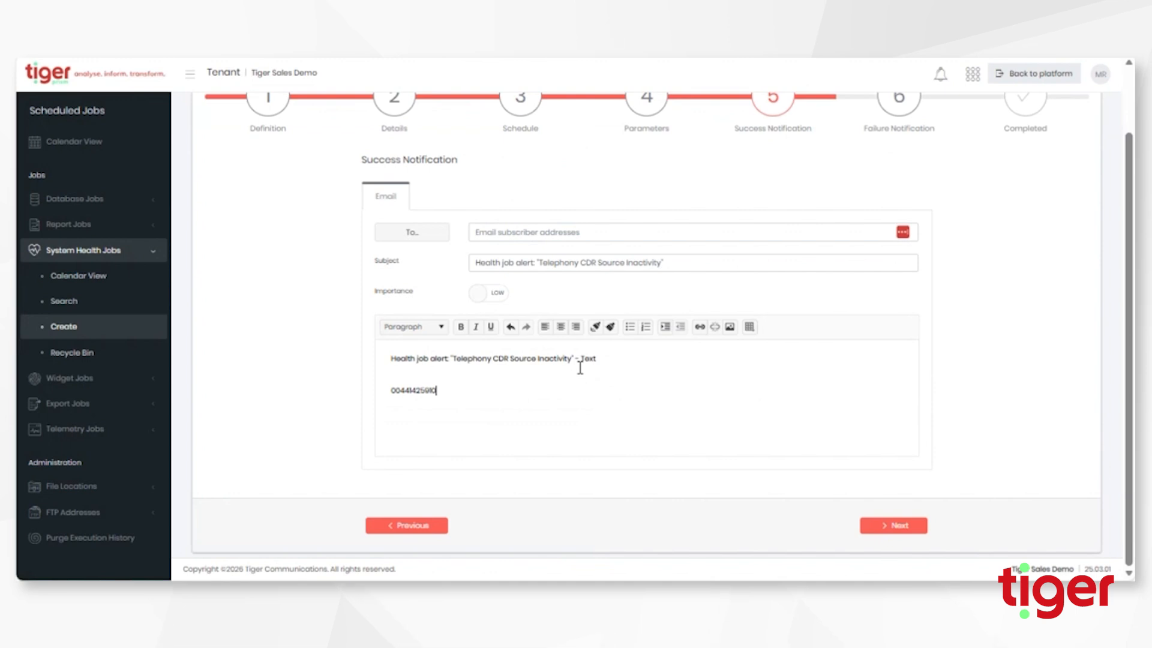
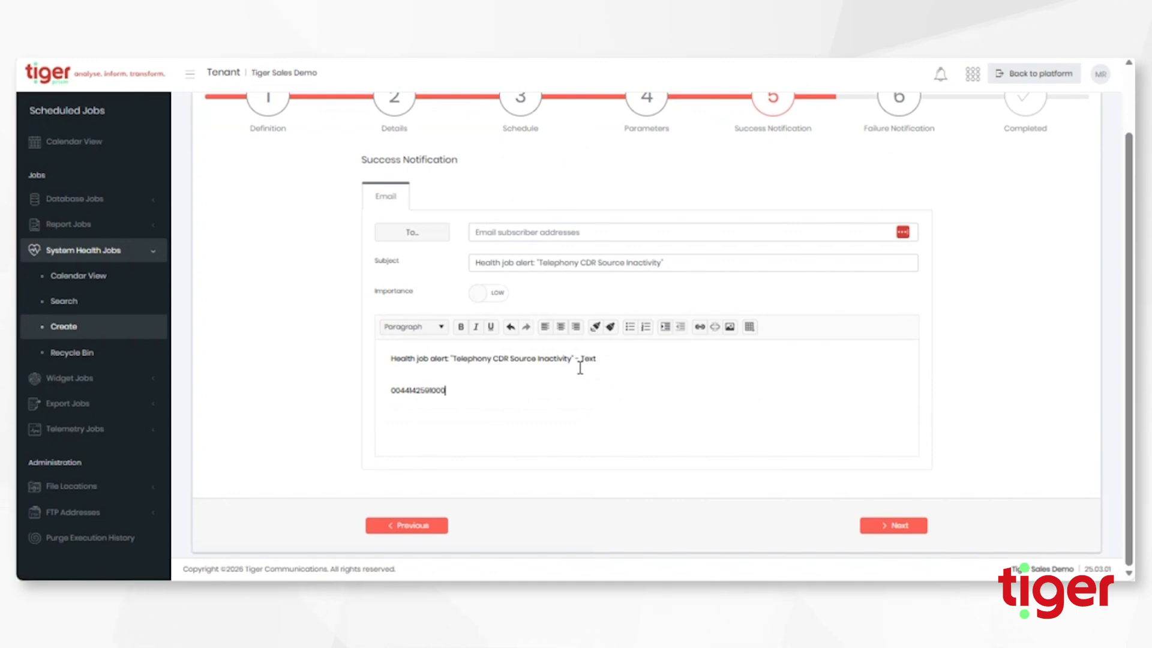
key("Left")
key("Left")
key("Left")
key("Left")
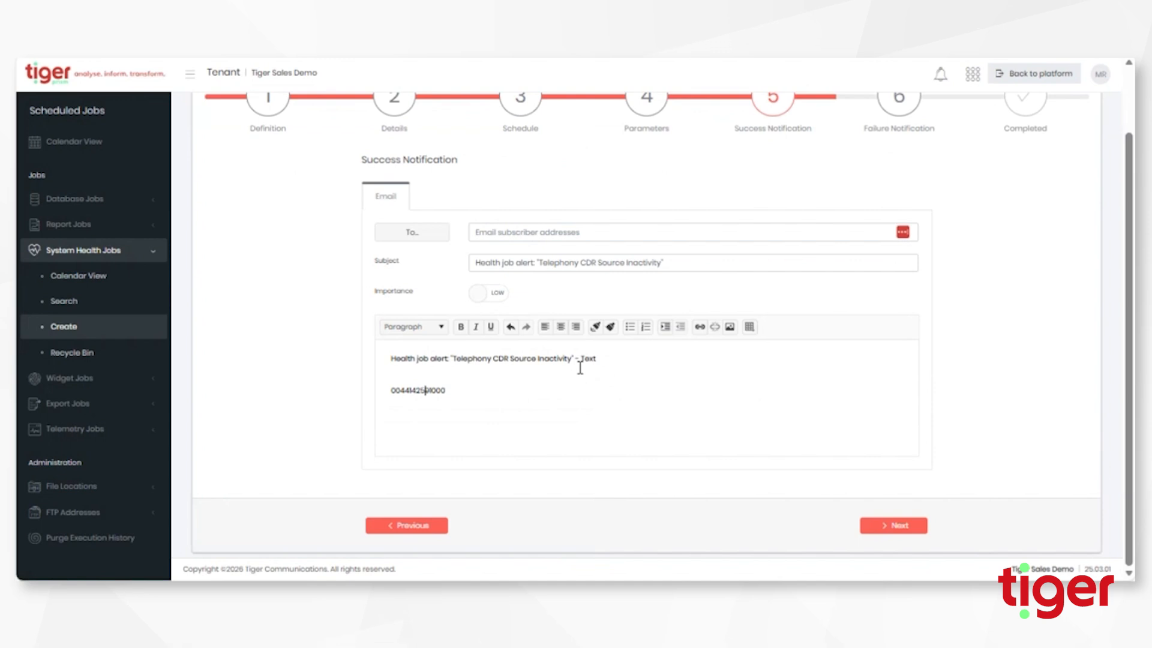
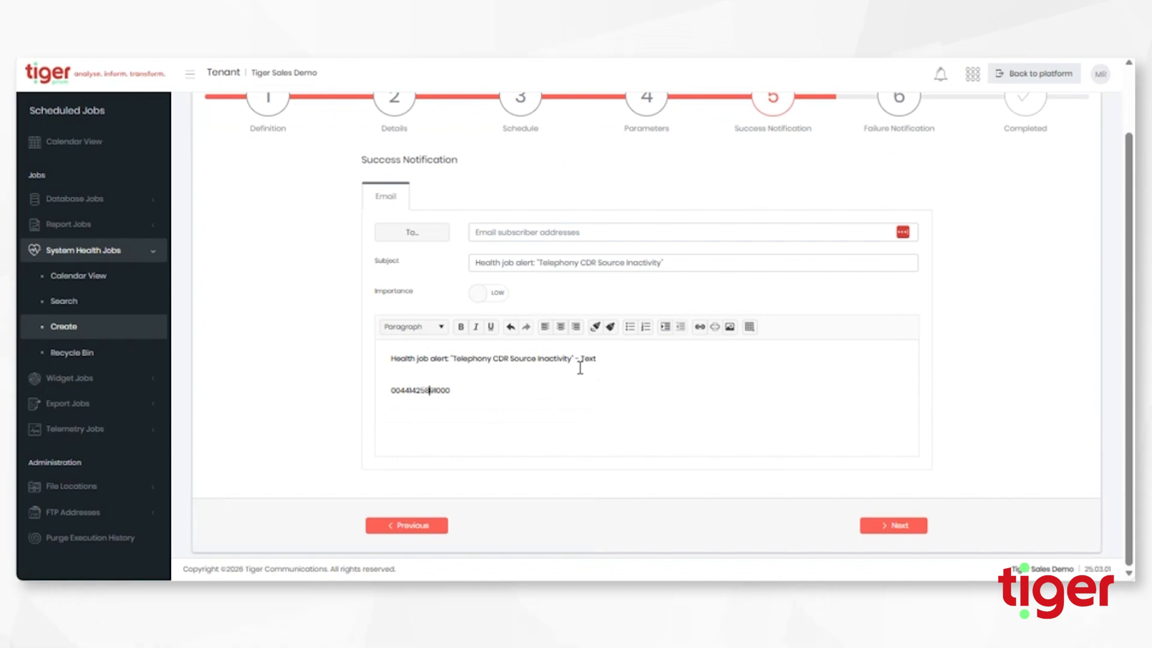